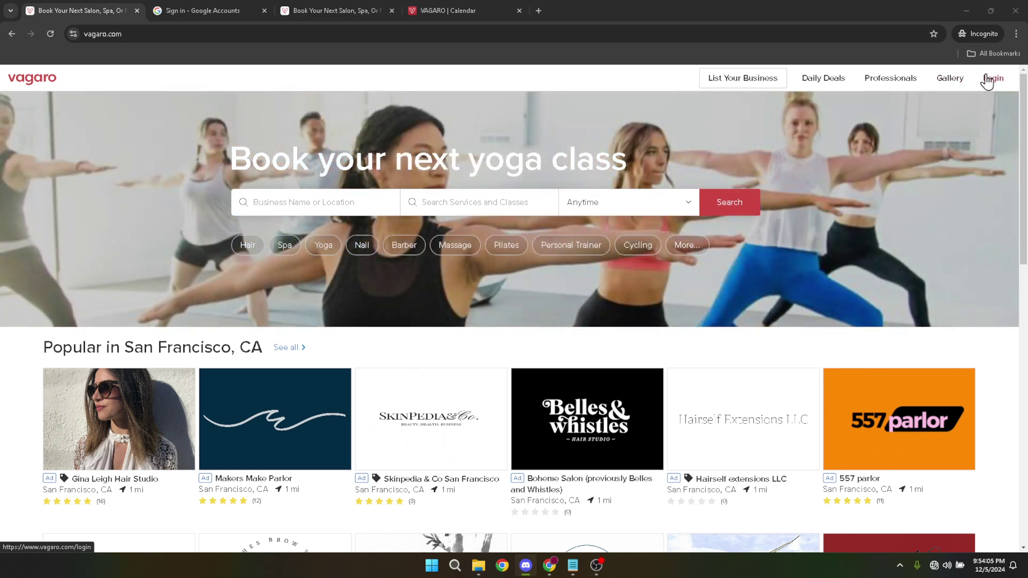
Step: Sign in on the Google Accounts page using the saved passkey account
click(176, 14)
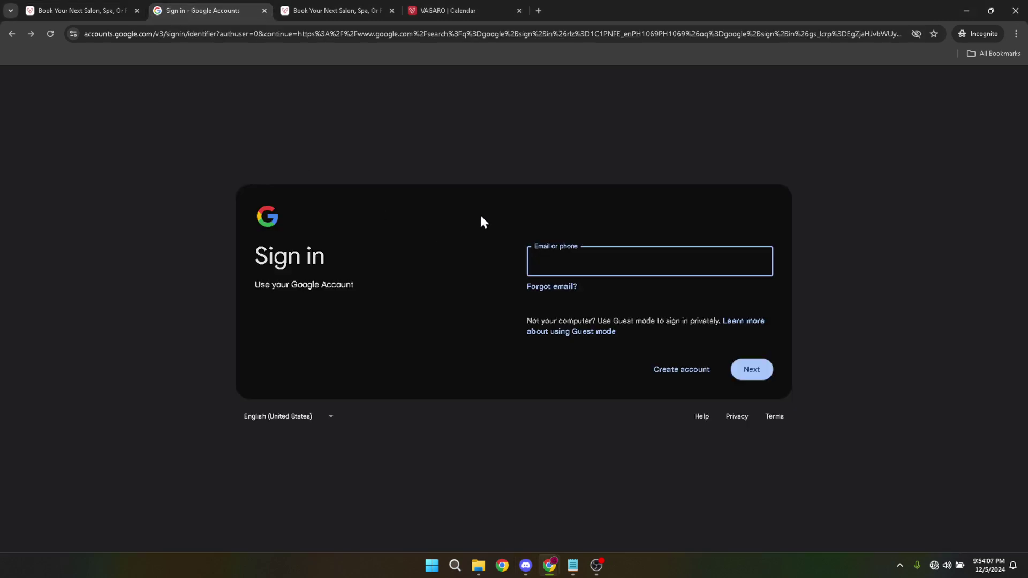
click(498, 198)
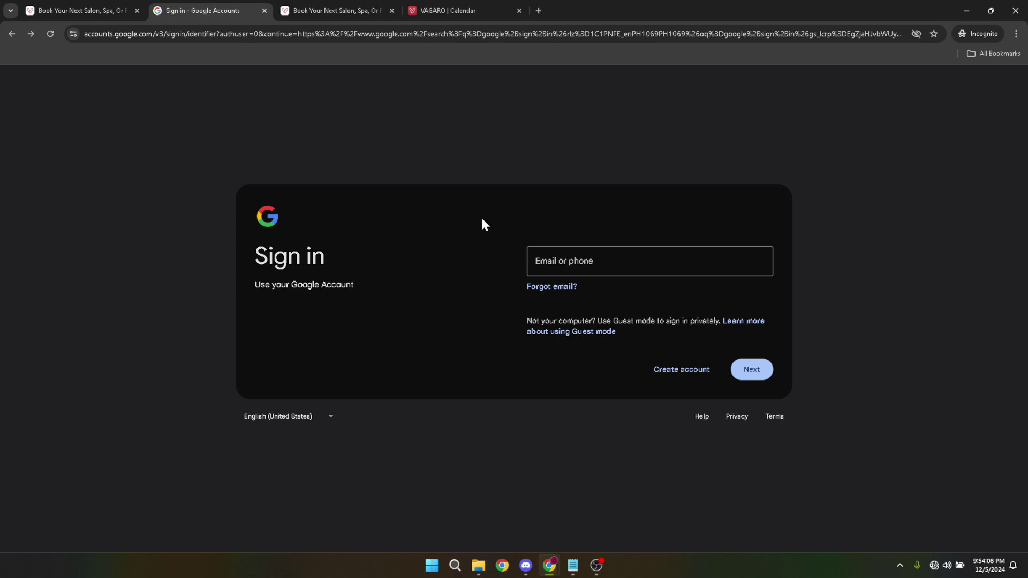
click(619, 257)
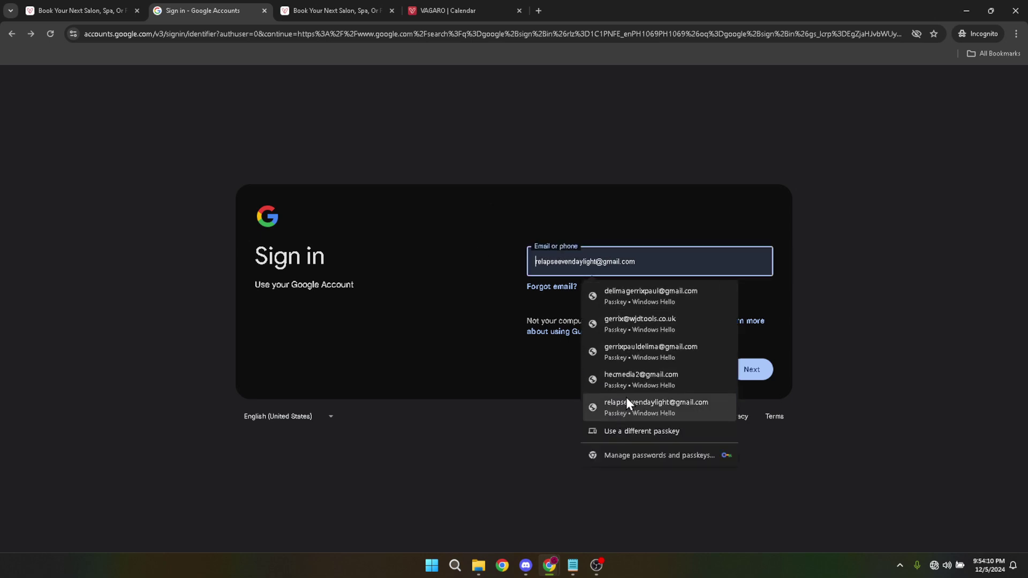
click(809, 287)
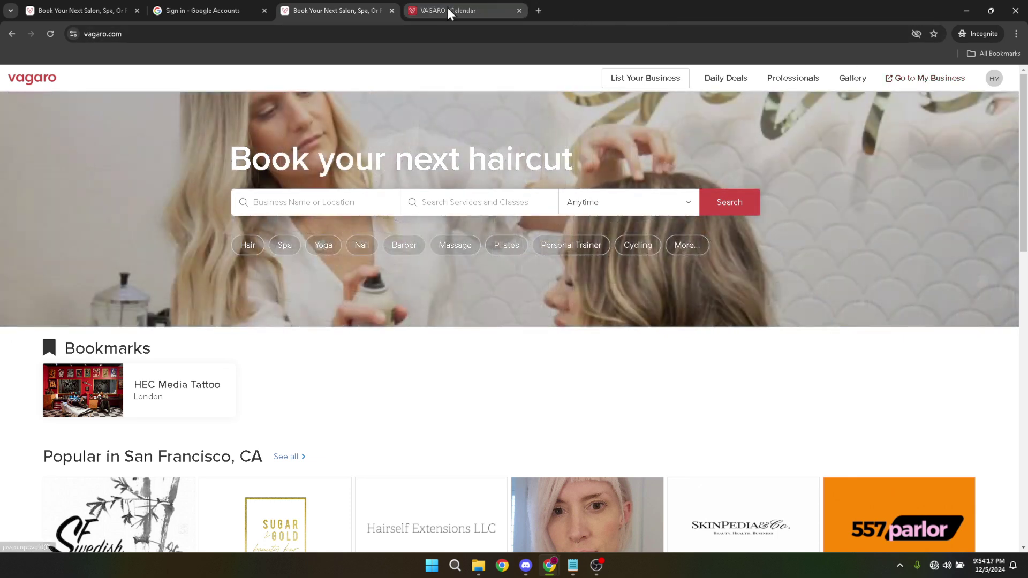
Step: Switch to the VAGARO | Calendar tab showing the HEC Media Tattoo business calendar
click(446, 8)
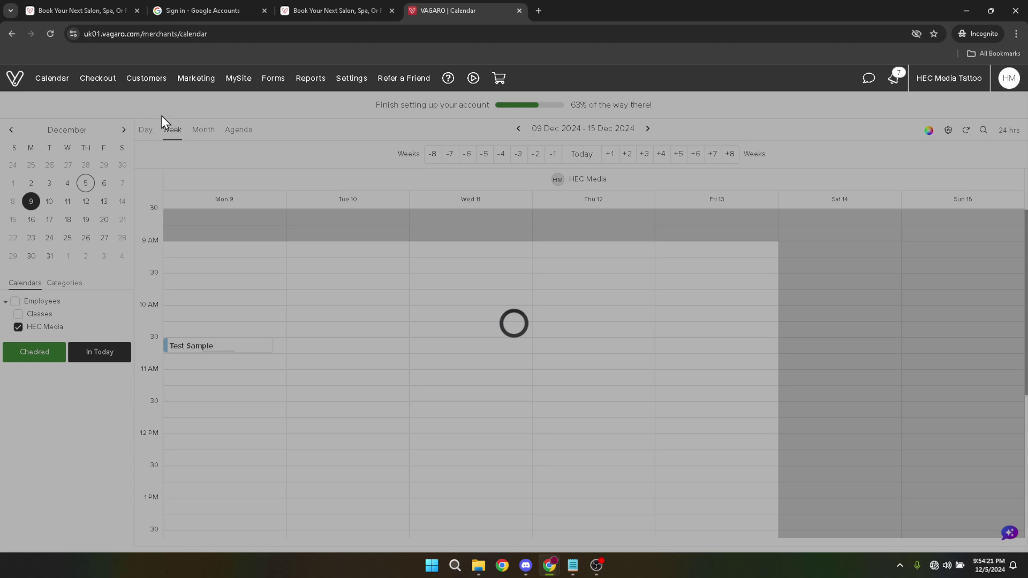
mouse_move(351, 79)
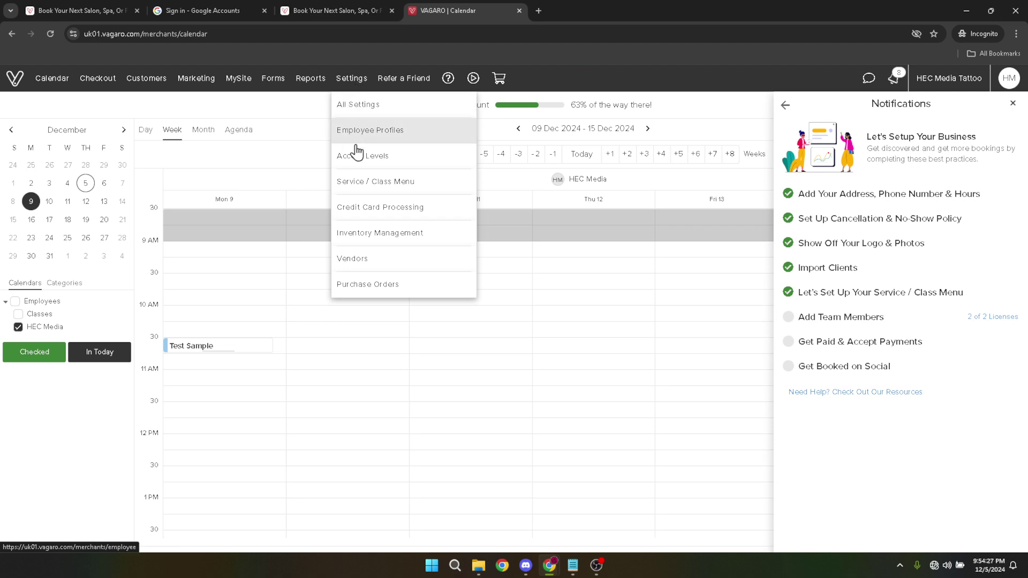
Step: Choose Service / Class Menu from Settings to open Manage Services
click(375, 190)
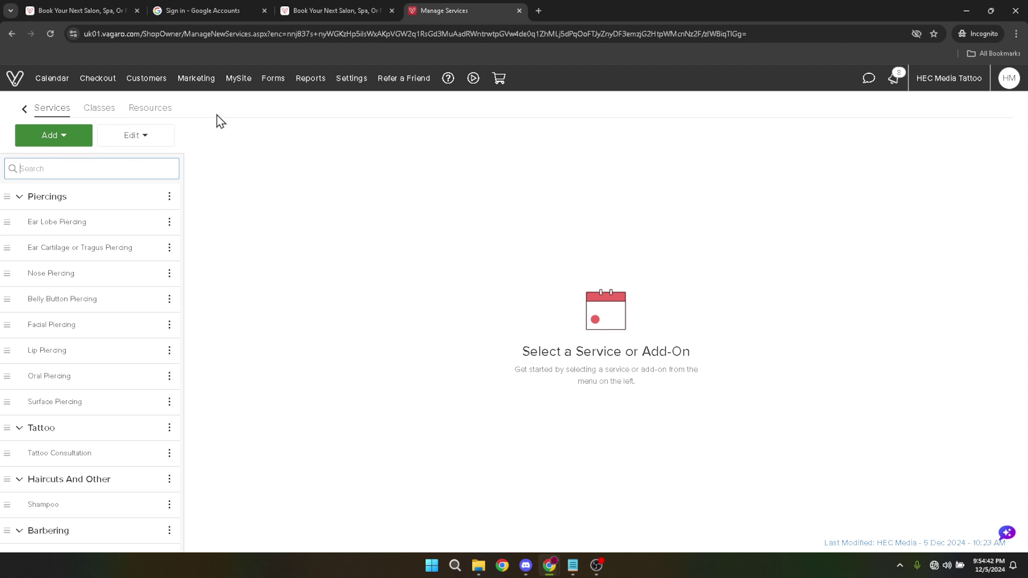
Step: Create a booking link from the Ear Lobe Piercing service's options menu
click(52, 112)
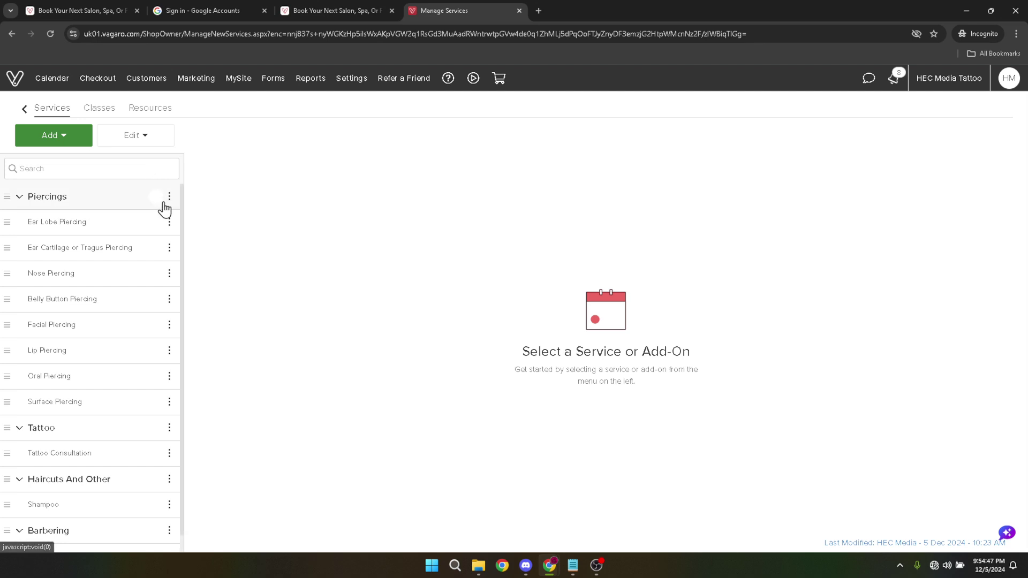
click(171, 226)
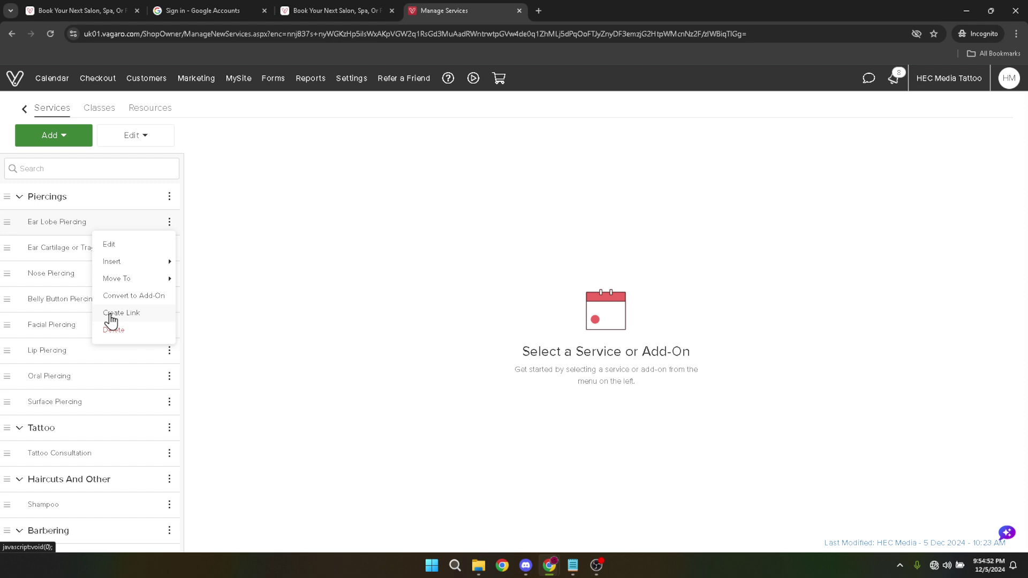
click(133, 315)
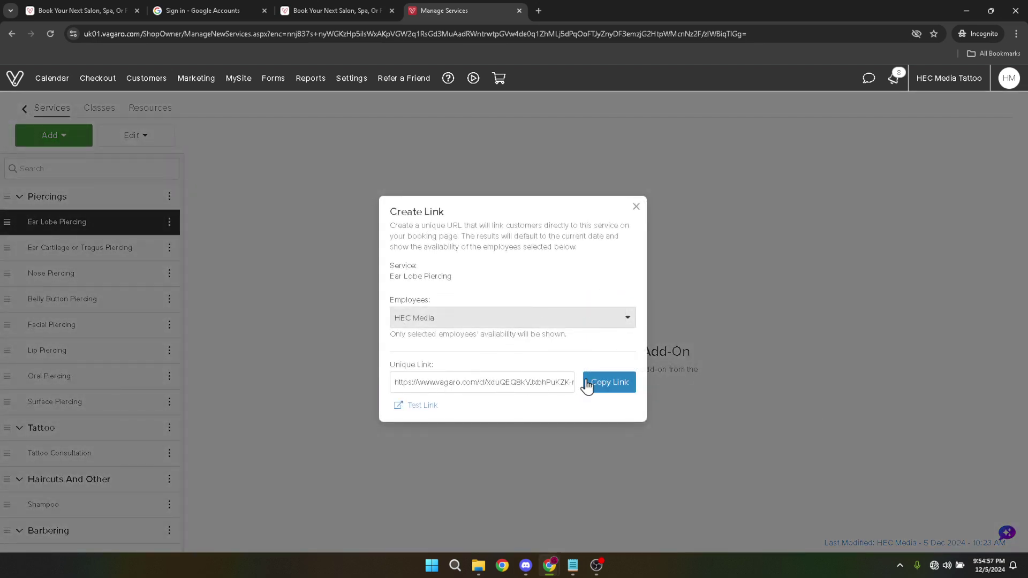
Step: Copy the Ear Lobe Piercing booking URL with Copy Link
click(610, 383)
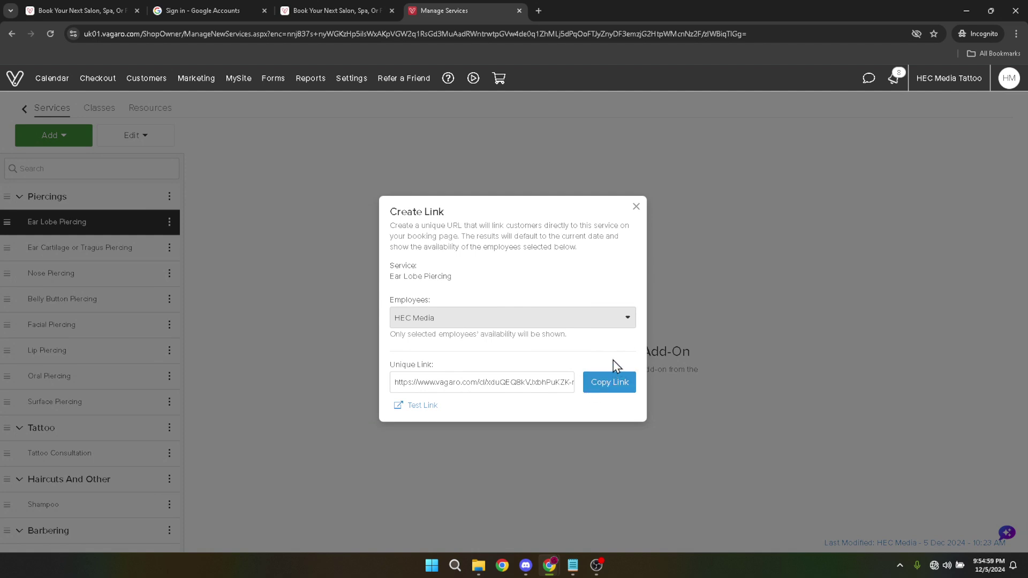
click(615, 382)
Step: Close the Create Link dialog to return to Manage Services
click(634, 207)
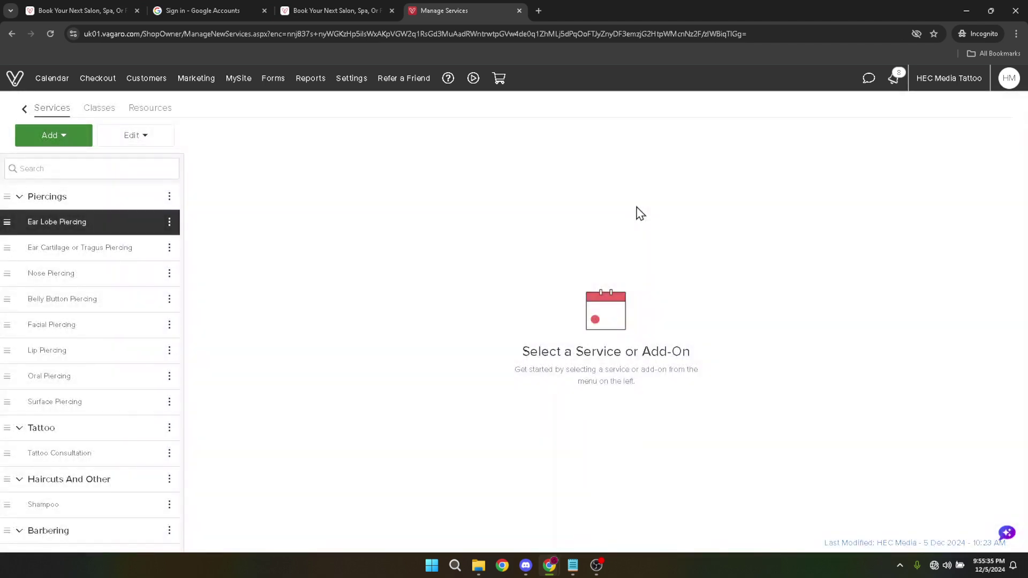